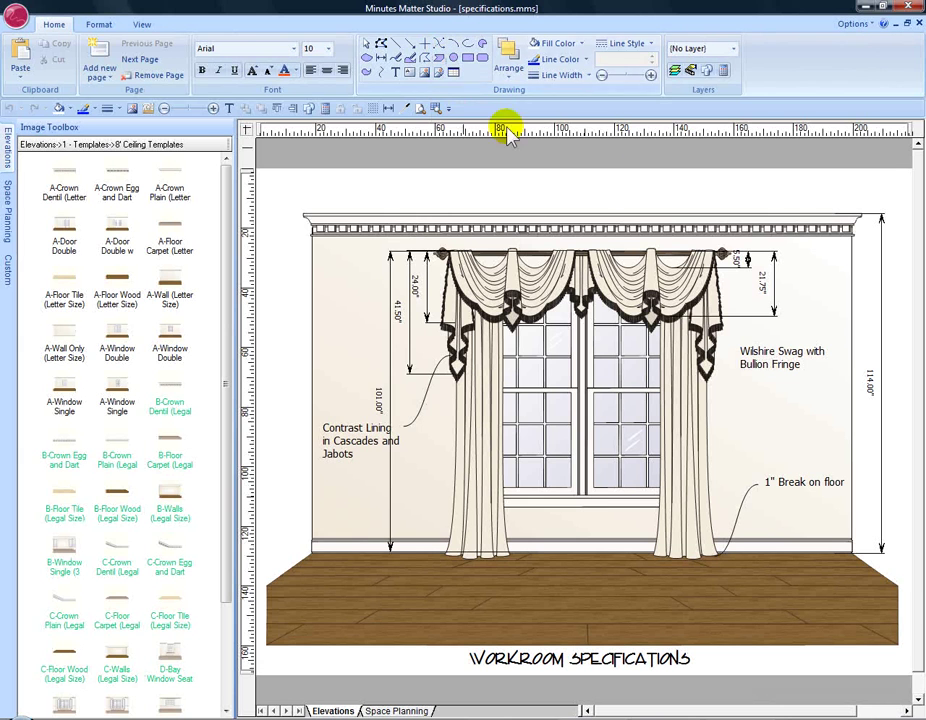
# - Draw a curved callout from the right-hand swag to its 'Wilshire Swag with Bullion Fringe' label
pyautogui.click(434, 108)
pyautogui.moveTo(651, 275); pyautogui.dragTo(843, 430)
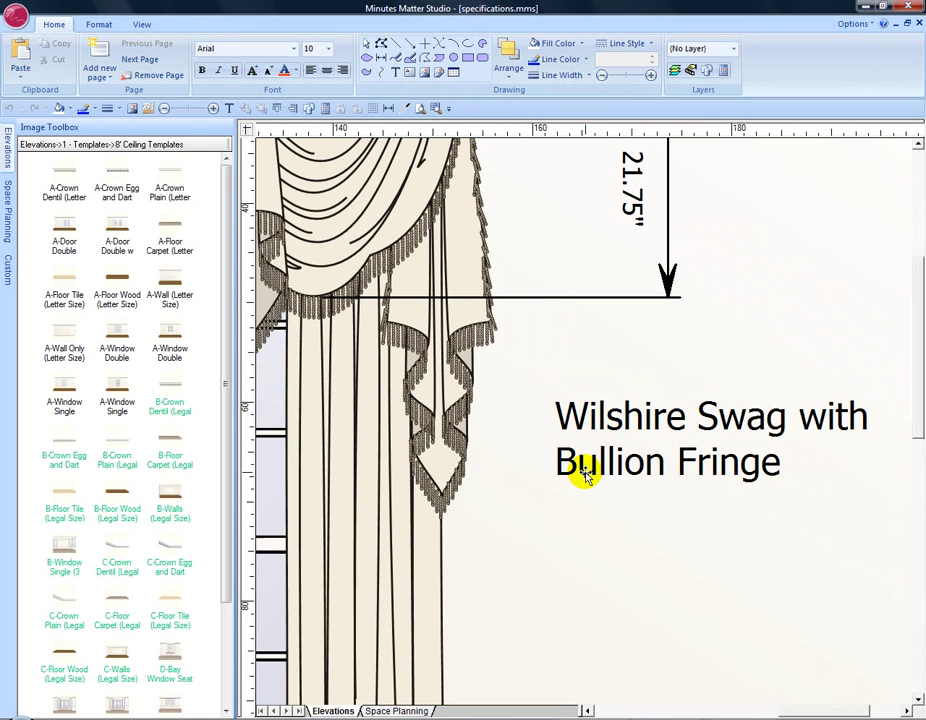
pyautogui.click(438, 45)
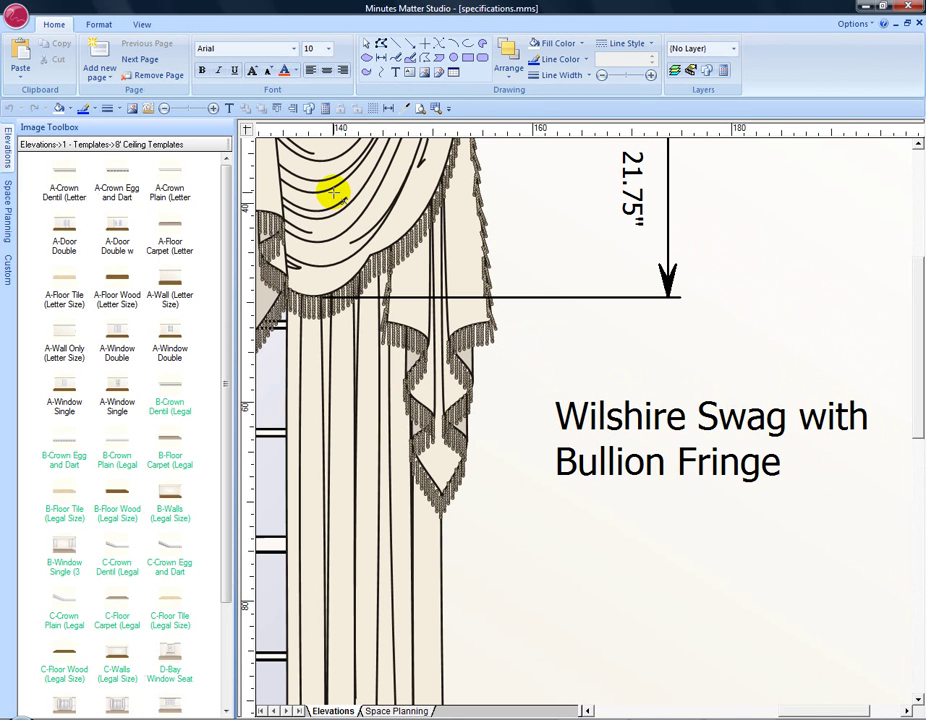
pyautogui.click(548, 424)
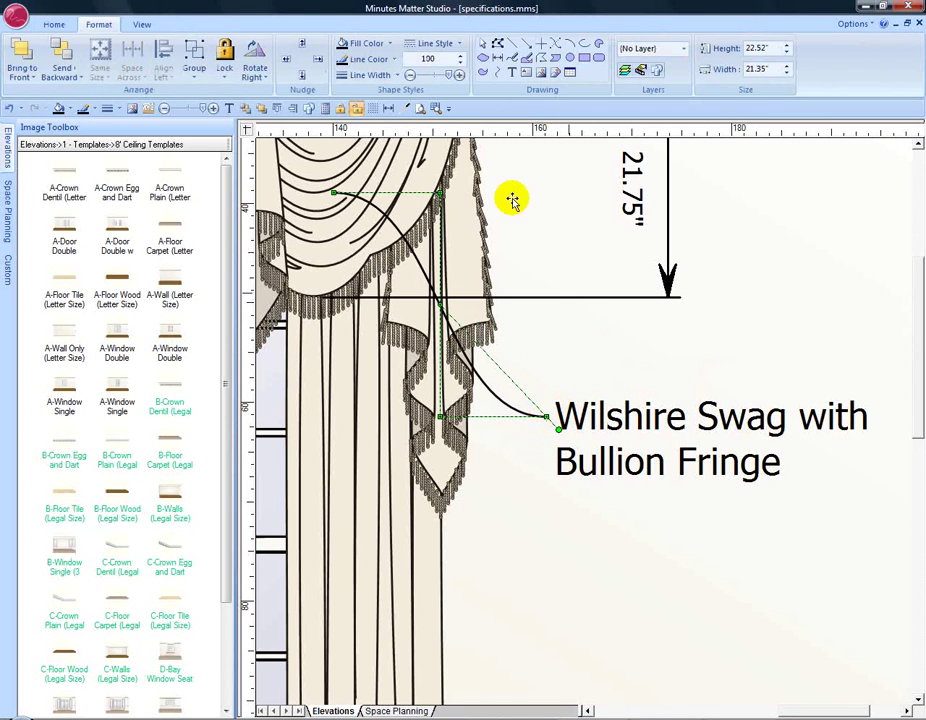
pyautogui.click(420, 110)
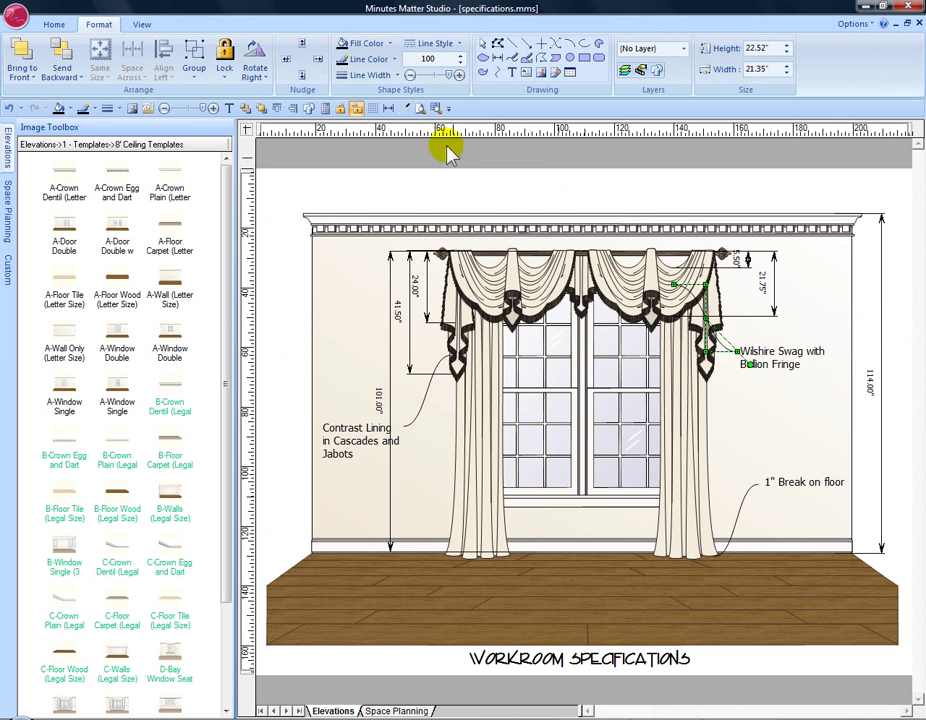
pyautogui.click(436, 110)
pyautogui.moveTo(285, 258); pyautogui.dragTo(350, 292)
pyautogui.click(555, 43)
pyautogui.moveTo(289, 266); pyautogui.dragTo(430, 426)
pyautogui.moveTo(360, 262); pyautogui.dragTo(347, 392)
pyautogui.moveTo(427, 425); pyautogui.dragTo(488, 258)
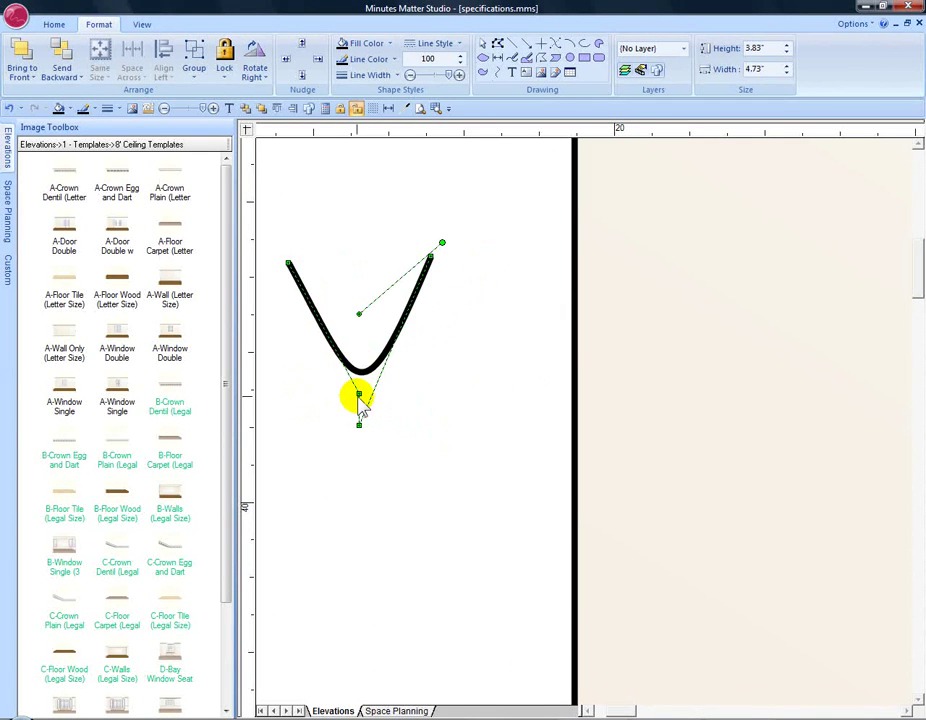
pyautogui.moveTo(360, 396); pyautogui.dragTo(293, 393)
pyautogui.moveTo(359, 426); pyautogui.dragTo(424, 425)
pyautogui.rightClick(430, 257)
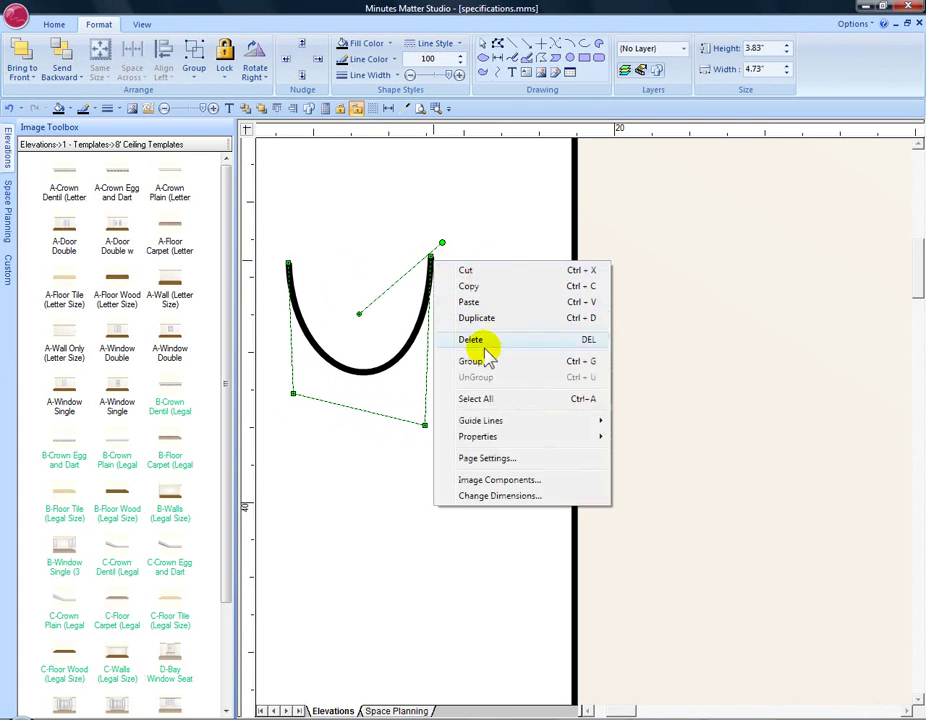
pyautogui.click(471, 340)
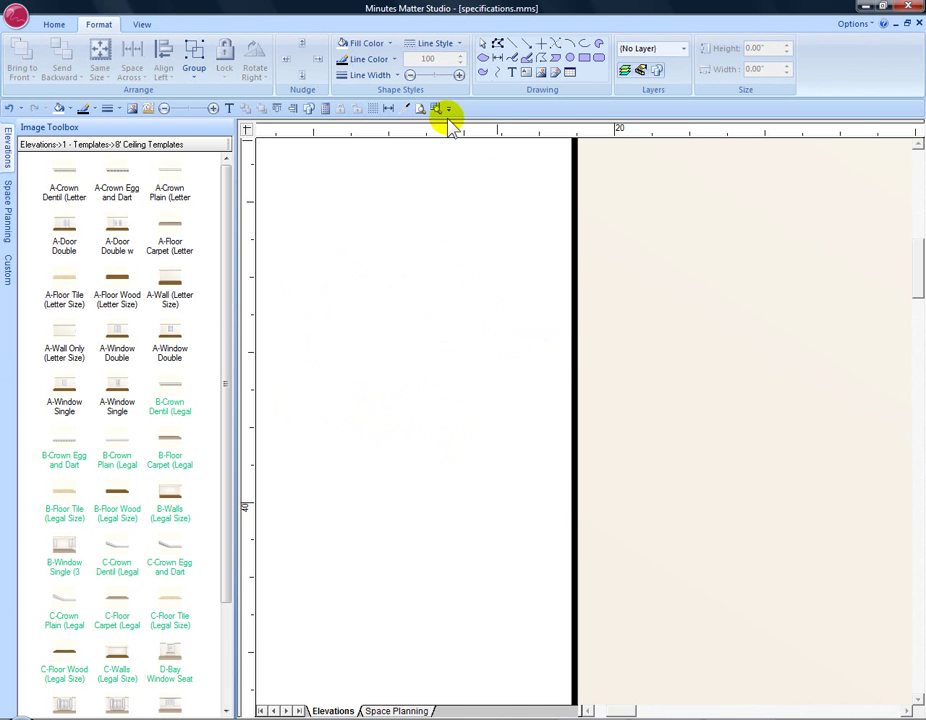
pyautogui.click(420, 109)
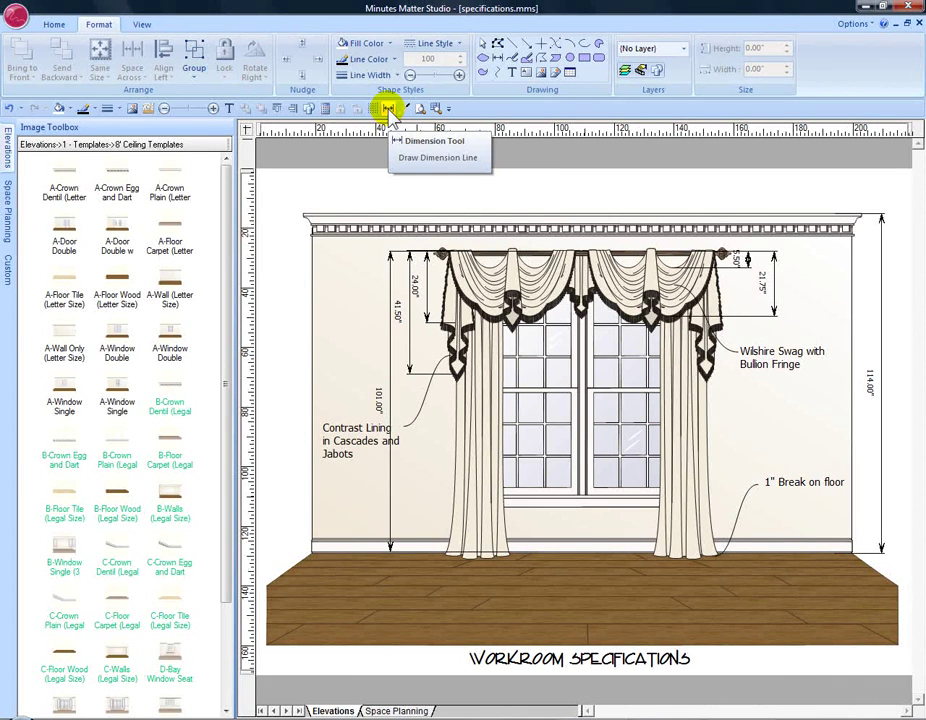
# - Dimension the curtain pole end to end, placing the 90.21" line above the cornice
pyautogui.click(388, 110)
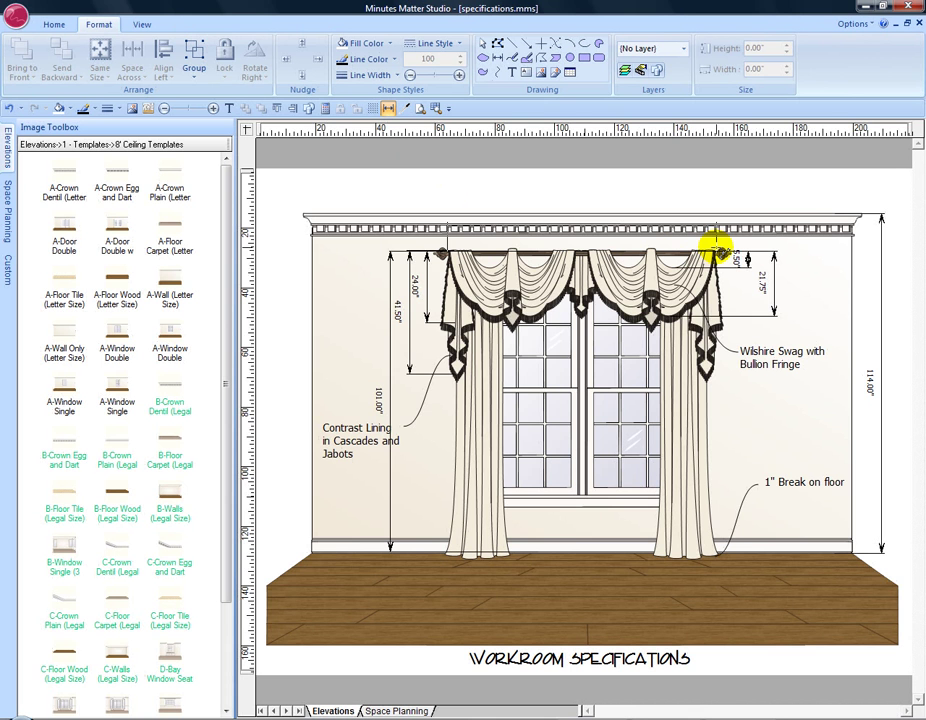
pyautogui.click(720, 247)
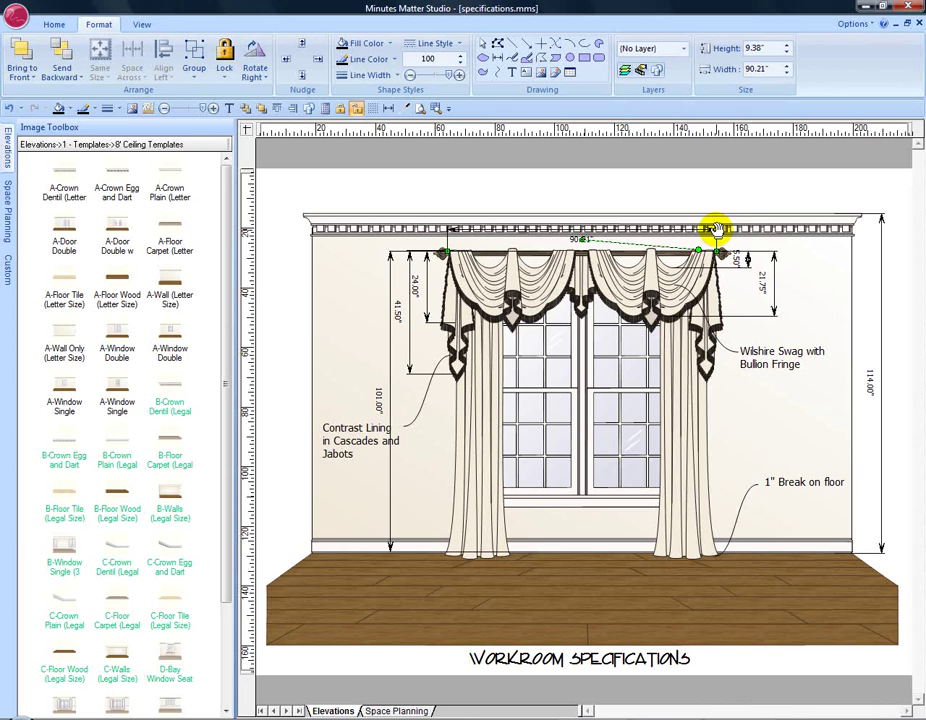
pyautogui.moveTo(716, 230); pyautogui.dragTo(740, 200)
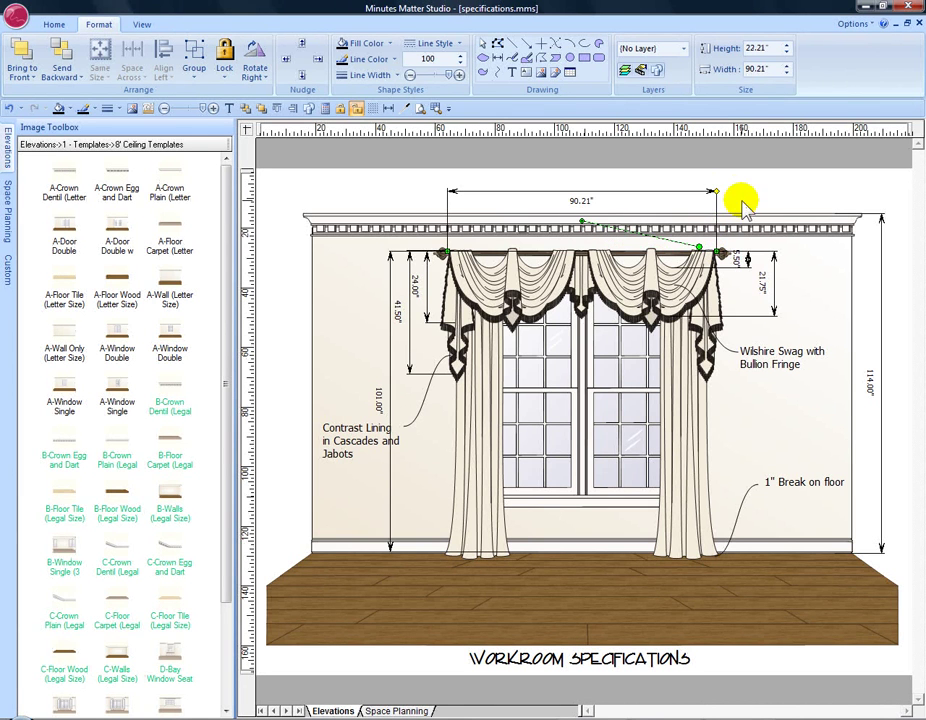
# - Resize the pole dimension to a new width of 90 so it reads 90.00"
pyautogui.rightClick(688, 193)
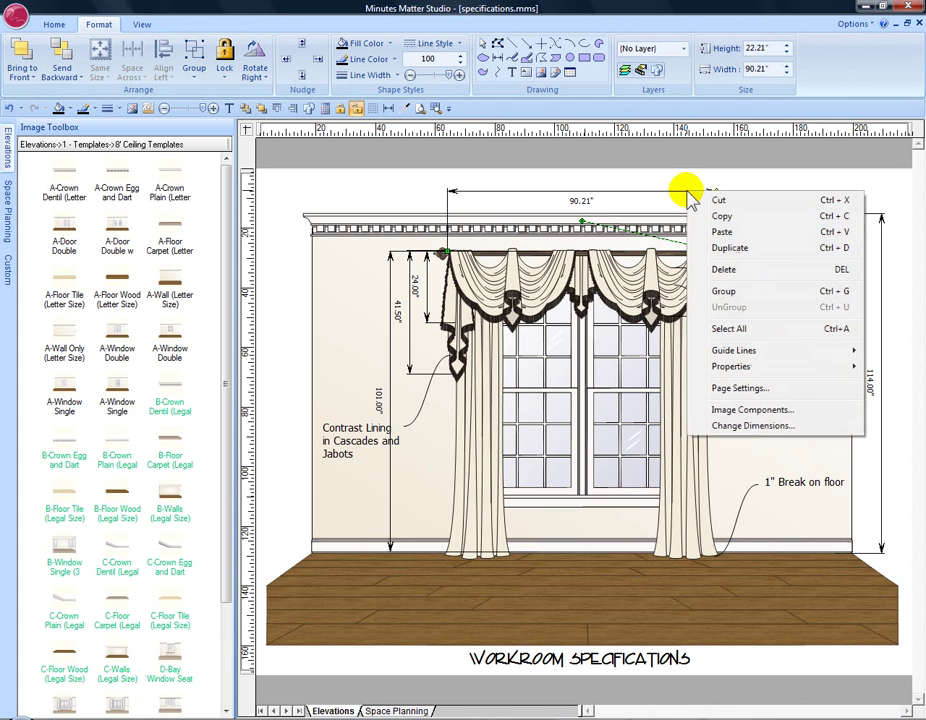
pyautogui.click(750, 426)
pyautogui.moveTo(490, 372); pyautogui.dragTo(447, 380)
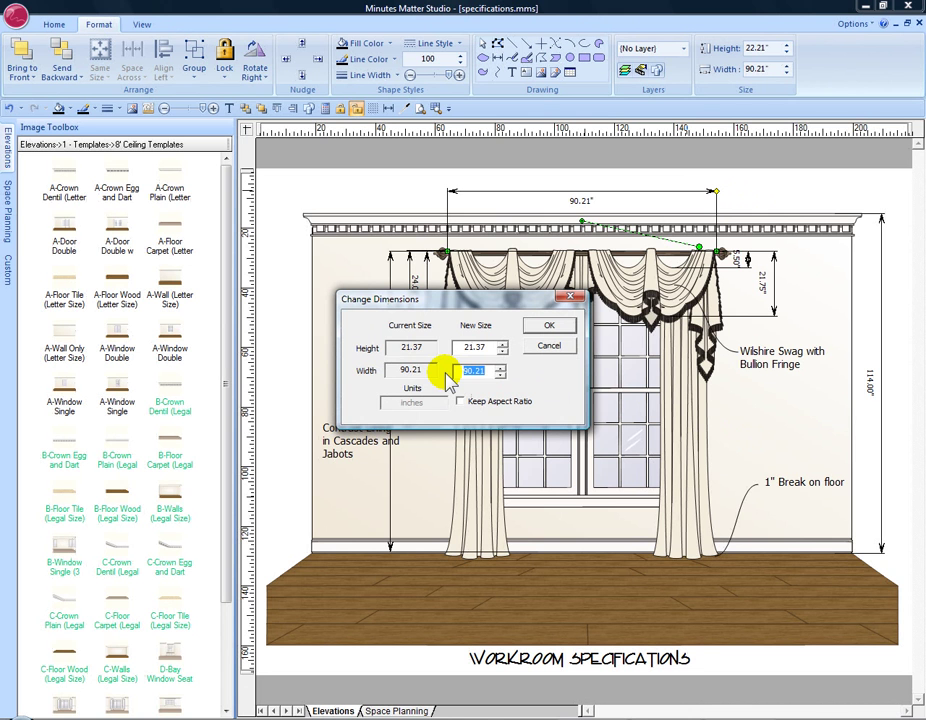
pyautogui.write('90')
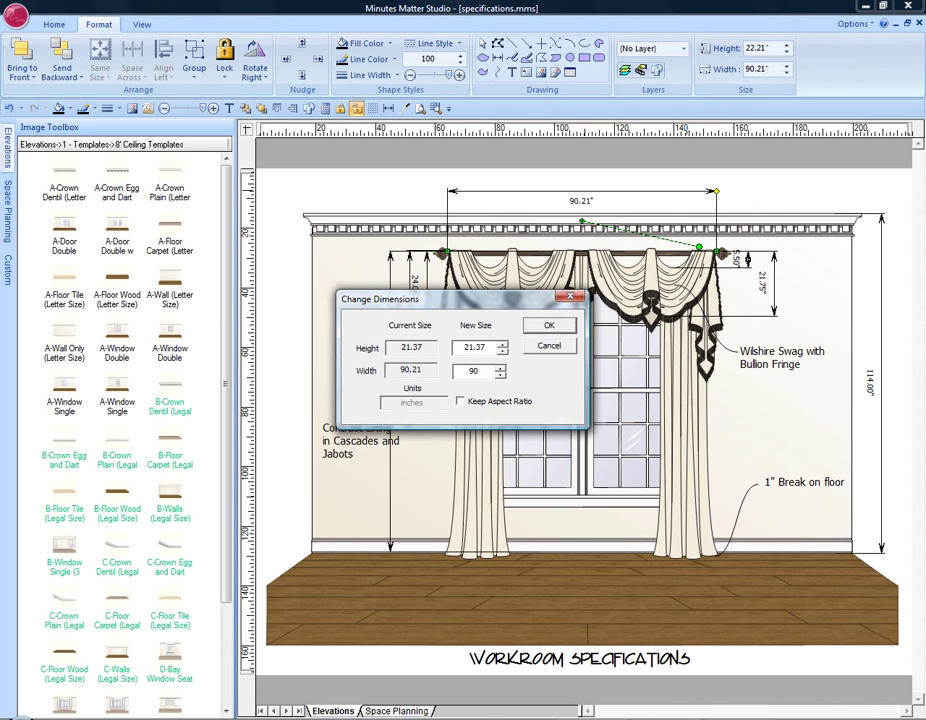
pyautogui.click(550, 326)
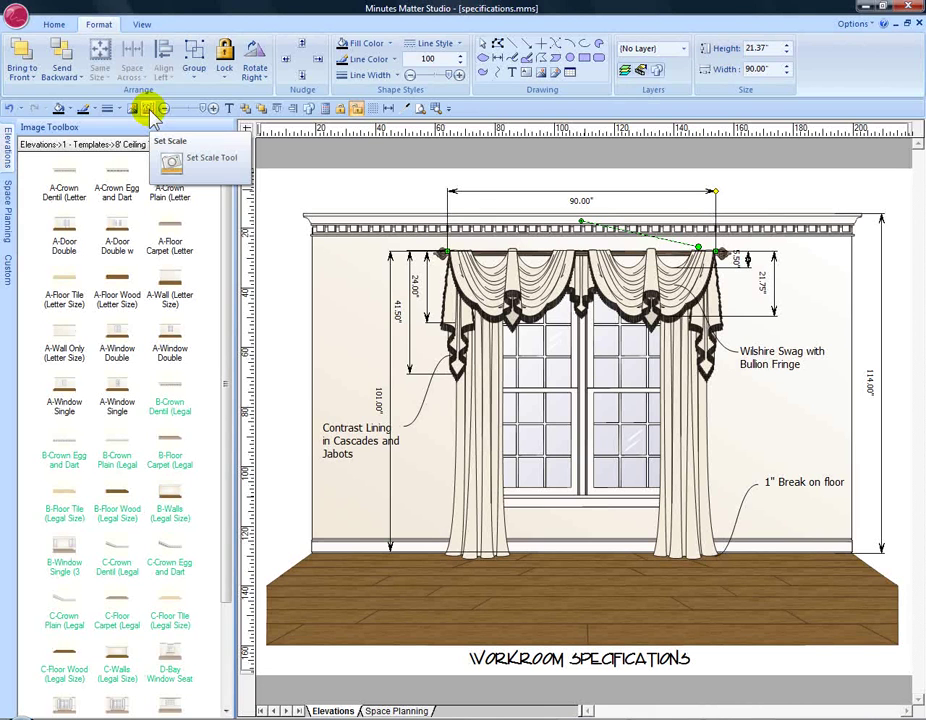
# - Give the 90.00" dimension line a bar-style start arrow and a different end arrow style
pyautogui.click(148, 108)
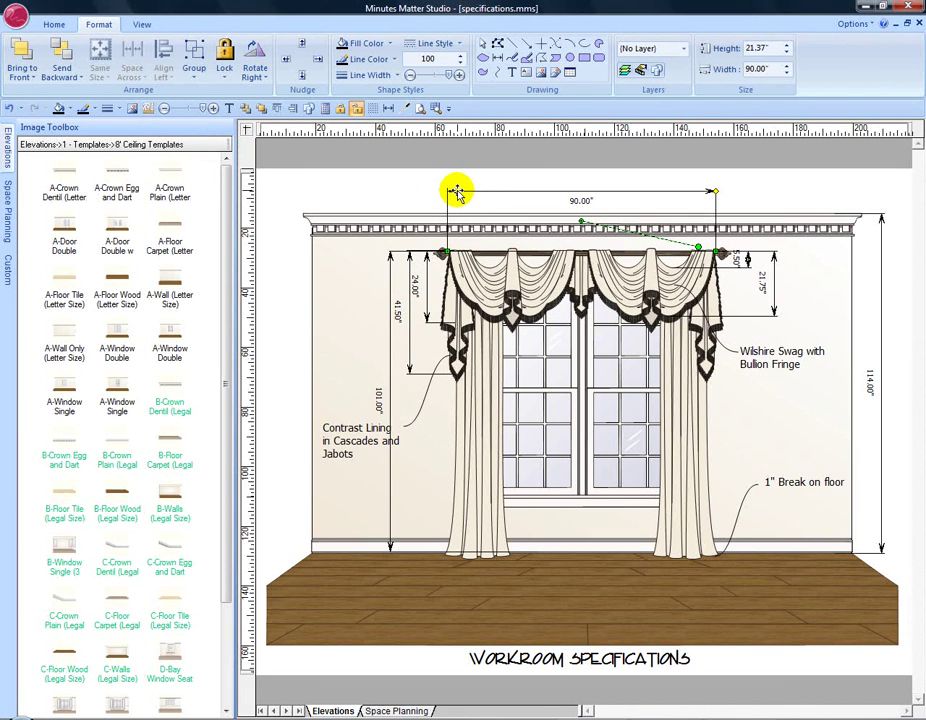
pyautogui.rightClick(459, 197)
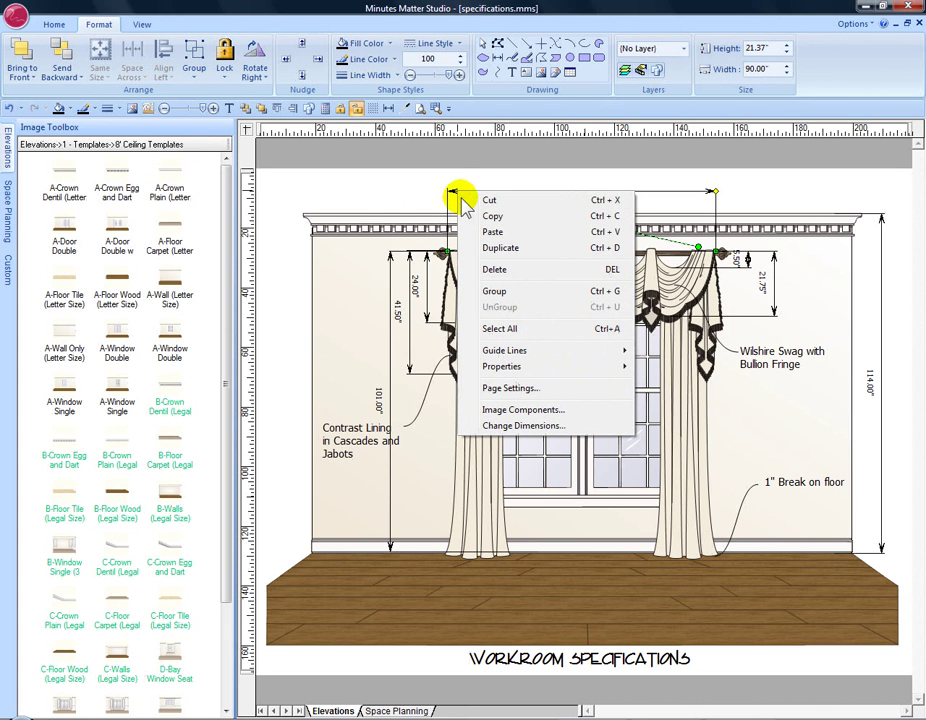
pyautogui.moveTo(554, 368)
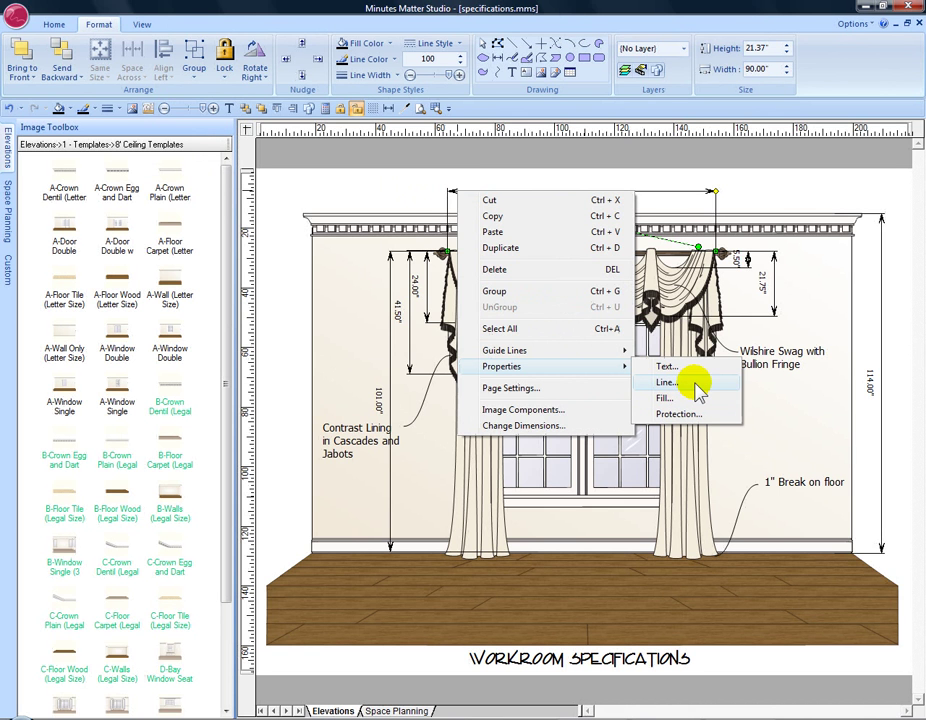
pyautogui.click(697, 387)
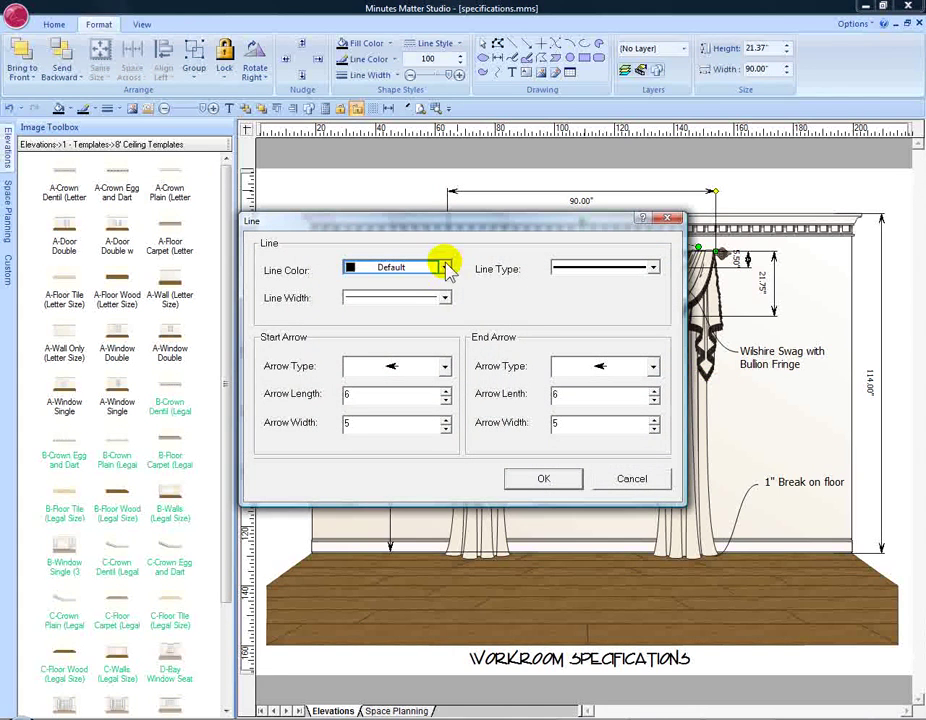
pyautogui.click(444, 267)
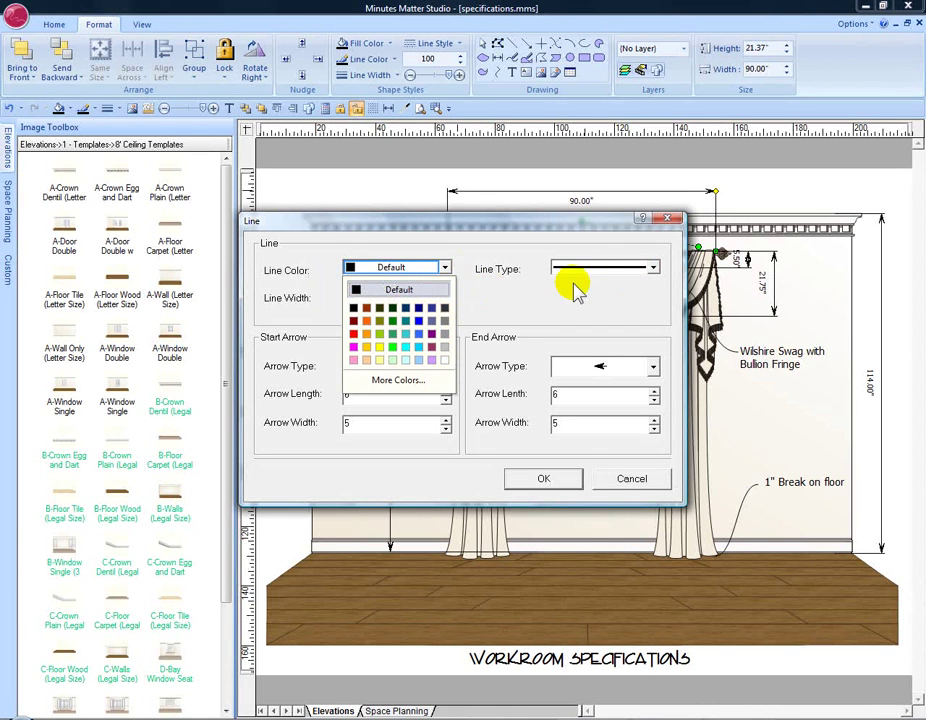
pyautogui.click(441, 302)
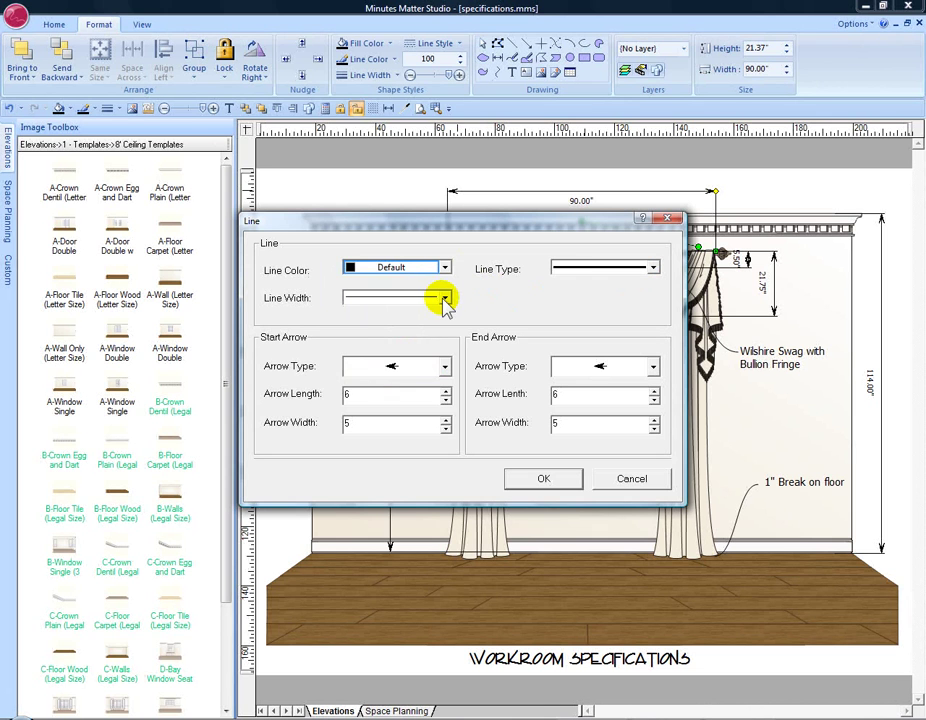
pyautogui.click(445, 368)
pyautogui.click(461, 384)
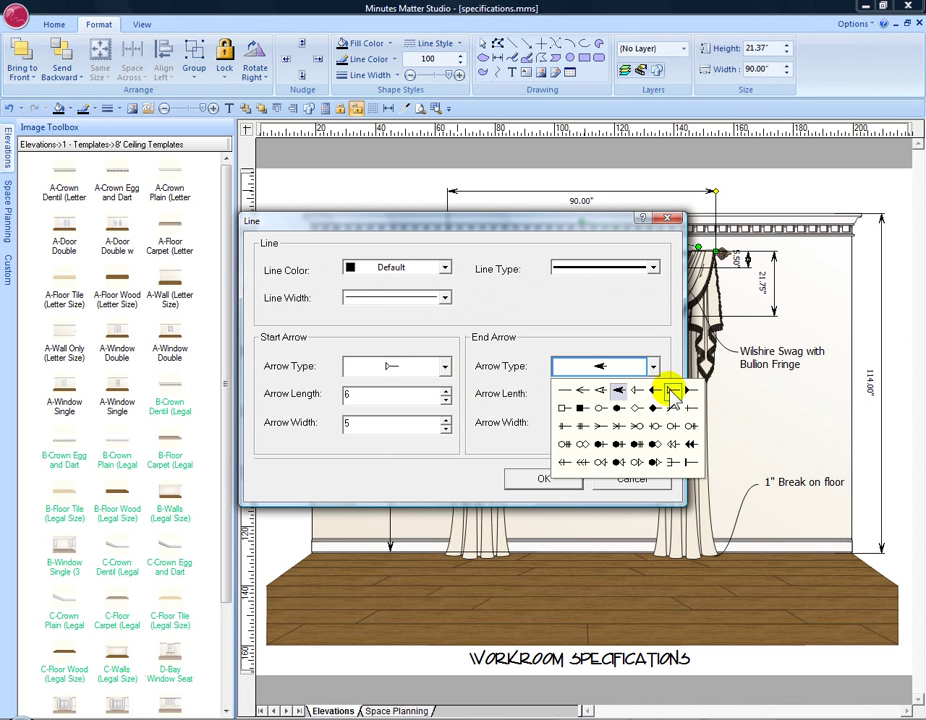
pyautogui.click(668, 389)
pyautogui.click(537, 480)
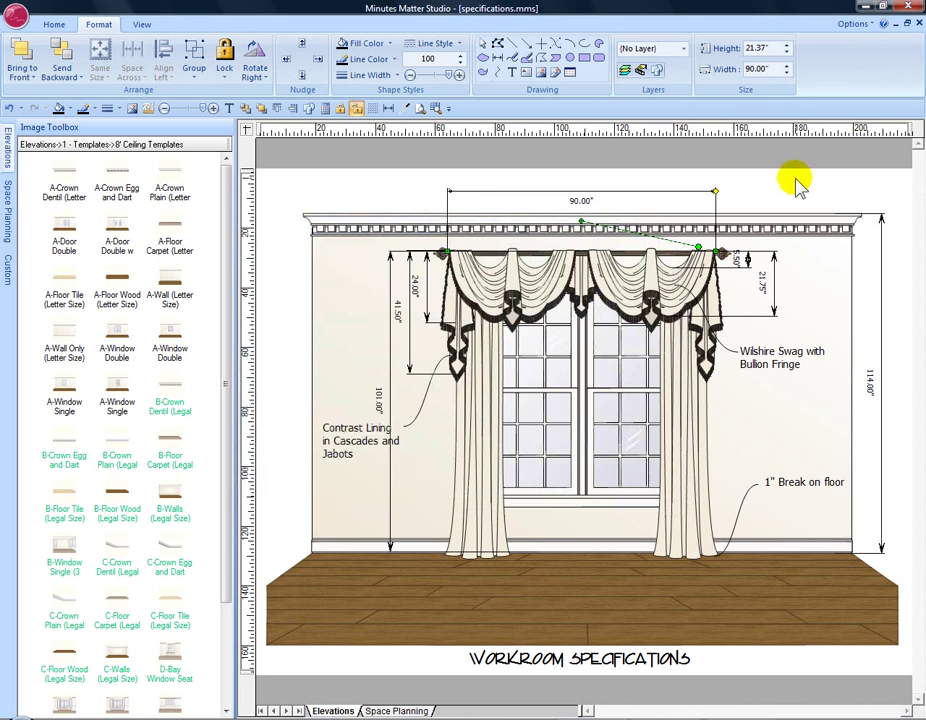
pyautogui.click(797, 185)
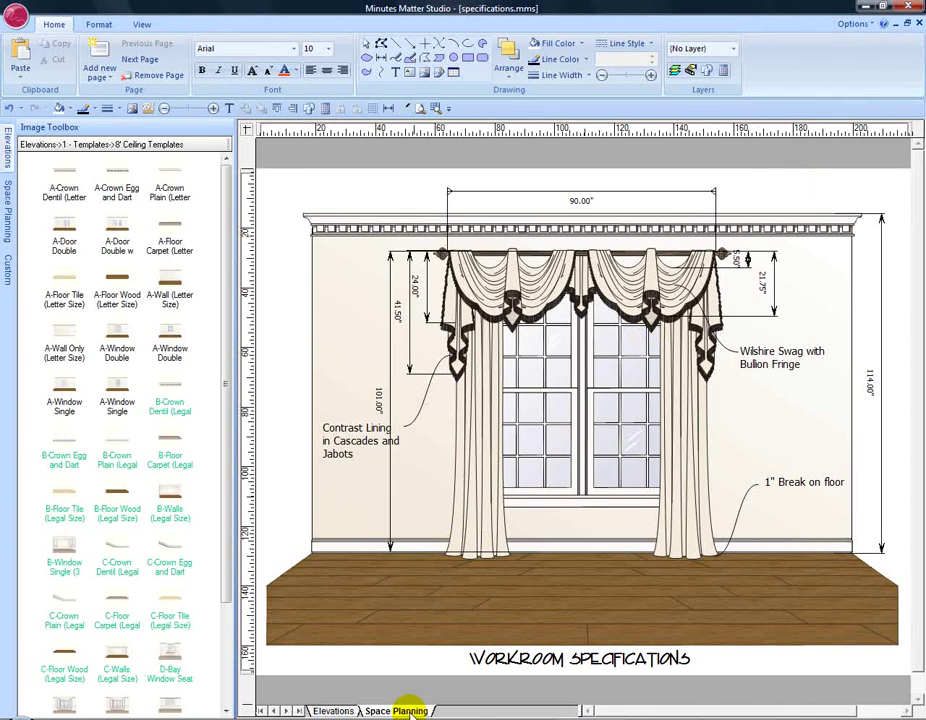
# - Show the Space Planning sheet with the room's 168.00" by 144.00" floor plan
pyautogui.click(405, 710)
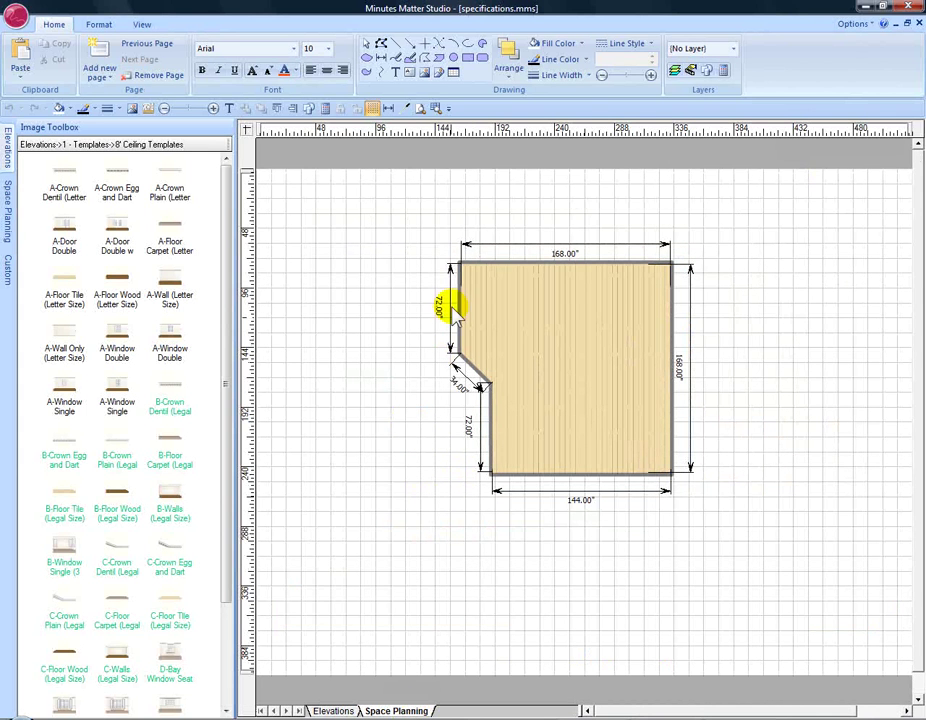